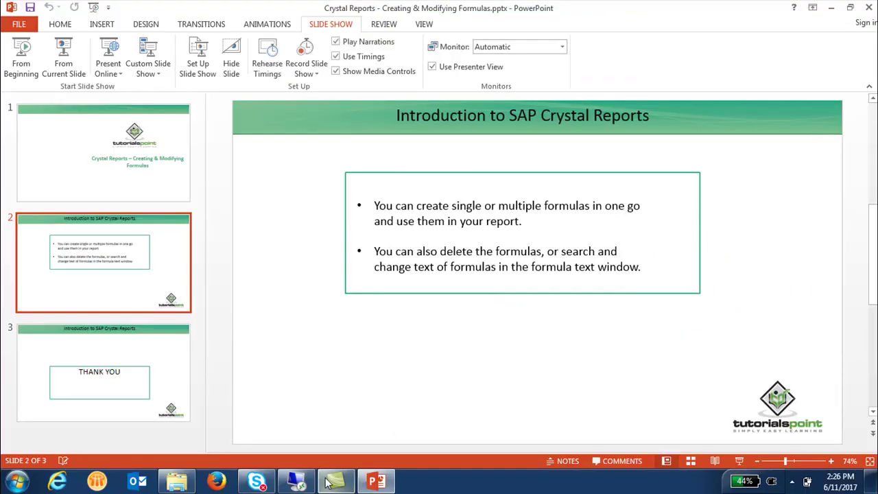
# Step: Switch to the Crystal Reports session showing the e-Fashion store sales revenue report
pyautogui.click(327, 482)
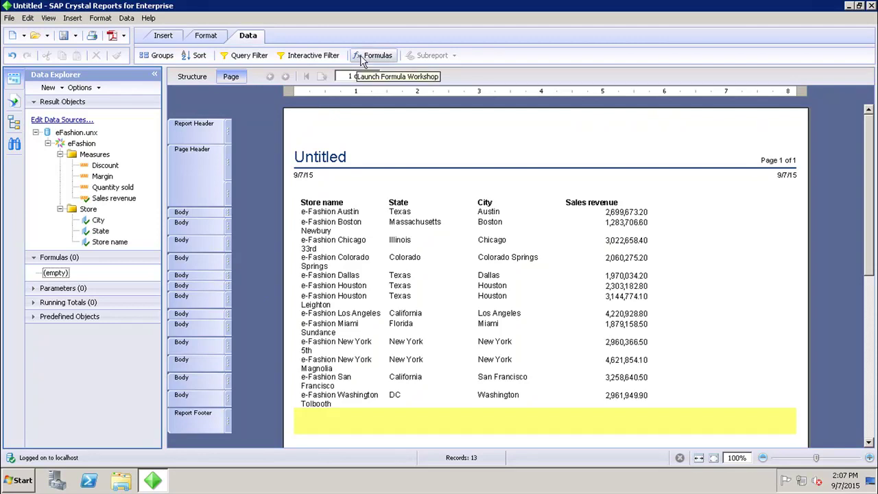
# Step: Create a new formula named Demo from the empty Formulas list
pyautogui.rightClick(85, 274)
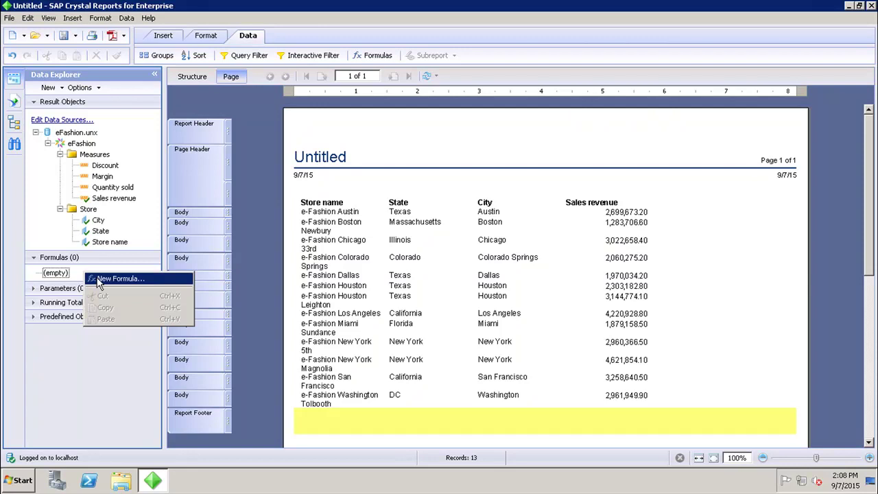
pyautogui.click(99, 279)
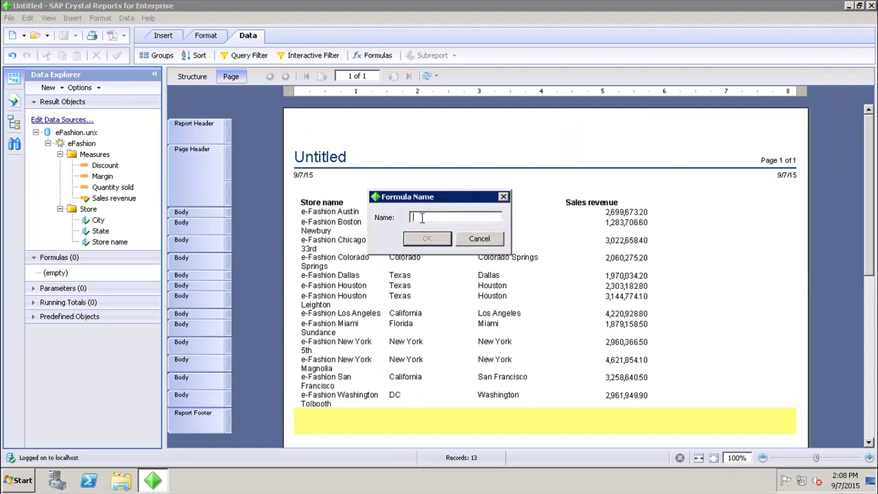
pyautogui.write('Demo')
pyautogui.click(425, 240)
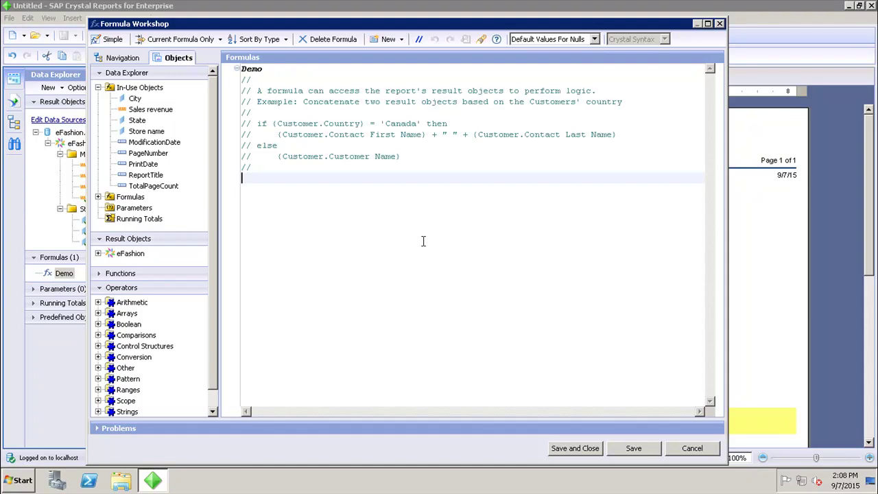
# Step: Insert the Sales revenue field into the Demo formula followed by /100
pyautogui.click(134, 112)
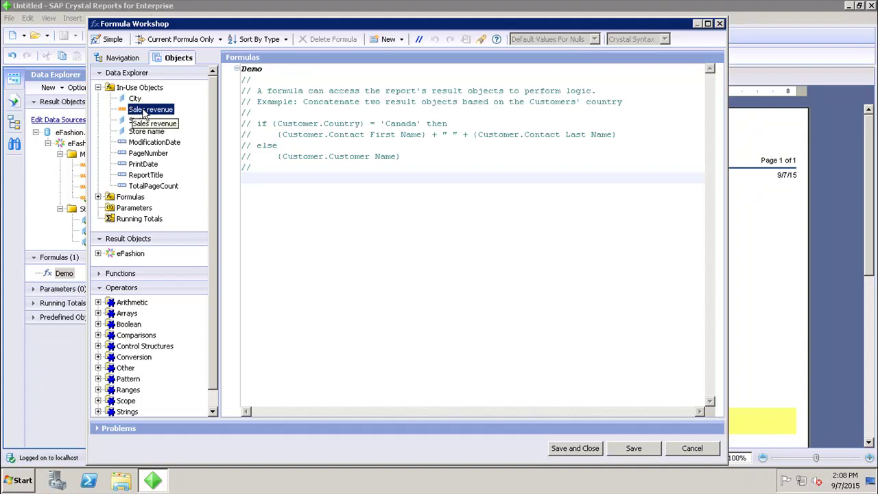
pyautogui.moveTo(134, 114)
pyautogui.mouseDown()
pyautogui.moveTo(259, 204)
pyautogui.moveTo(255, 198)
pyautogui.mouseUp()
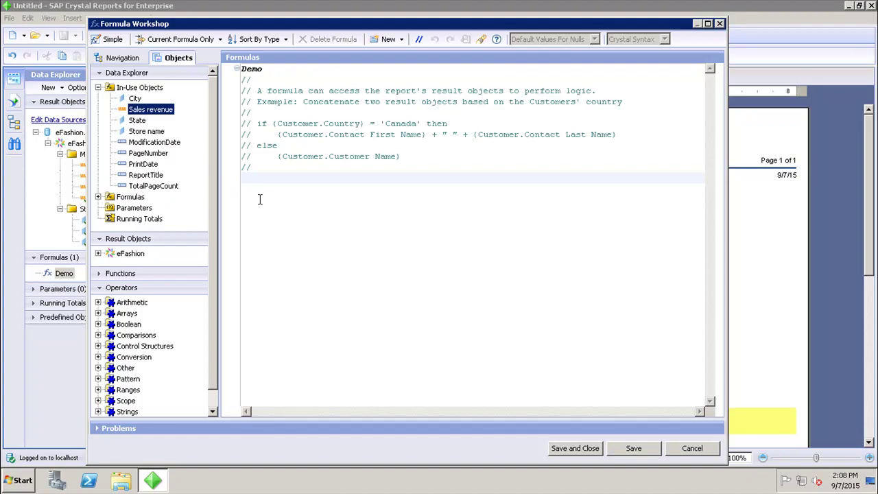
pyautogui.doubleClick(165, 104)
pyautogui.write('/')
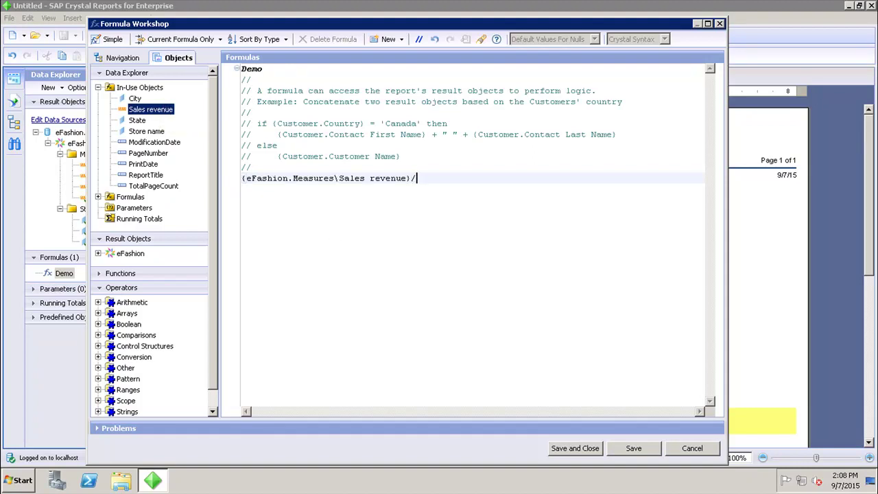
pyautogui.write('00')
pyautogui.press('BackSpace')
pyautogui.press('BackSpace')
pyautogui.press('BackSpace')
pyautogui.write('/100')
# Step: Remove the division sign so the formula reads (Sales revenue)100 and is flagged invalid
pyautogui.click(417, 178)
pyautogui.press('BackSpace')
pyautogui.press('Down')
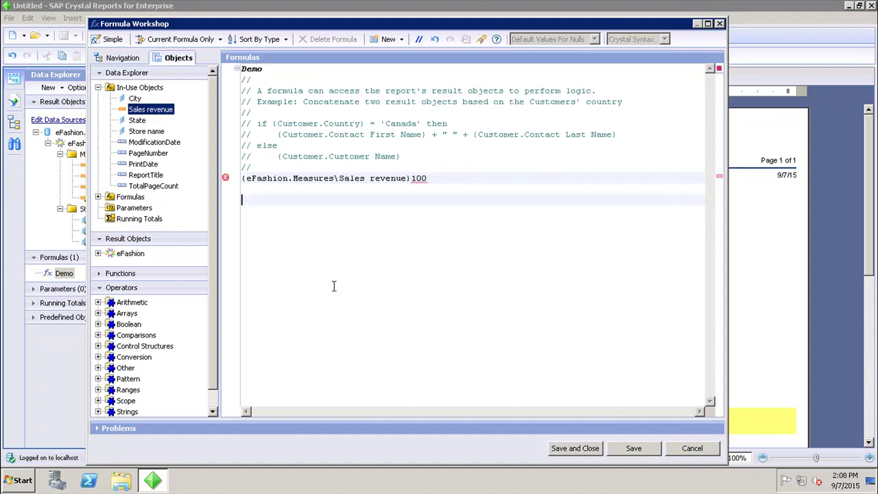
# Step: Show the Problems panel and restore the / so Demo reads (Sales revenue)/100
pyautogui.click(96, 428)
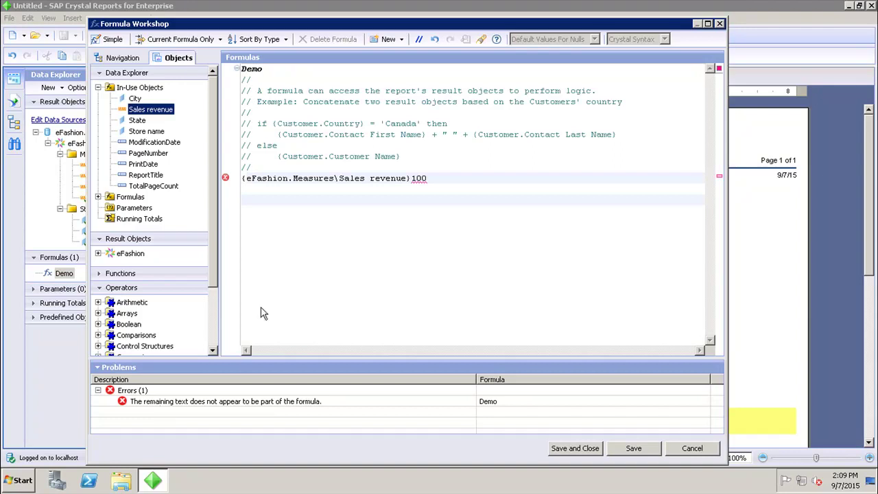
pyautogui.click(411, 179)
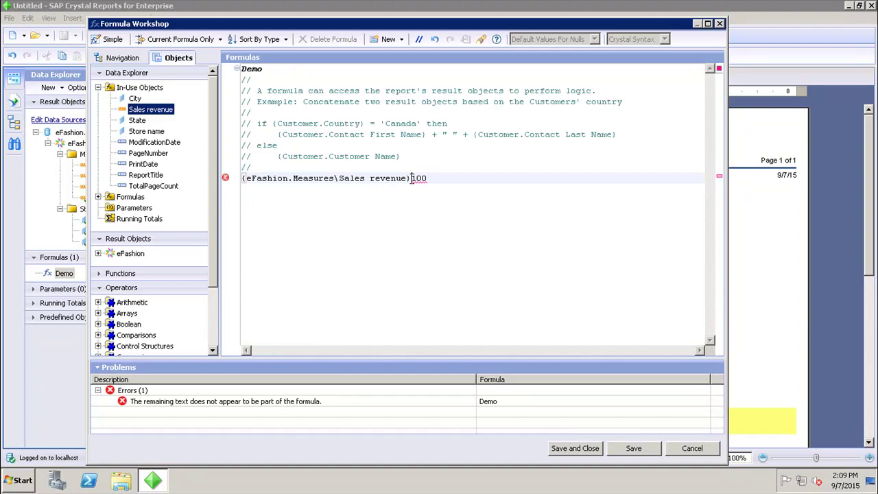
pyautogui.write('/')
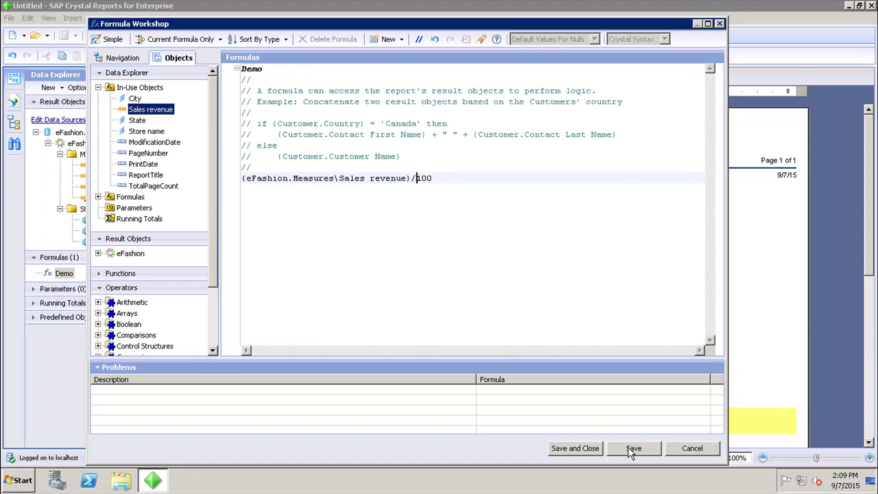
# Step: Save the Demo formula and drop it into the Body right of Sales revenue
pyautogui.click(587, 453)
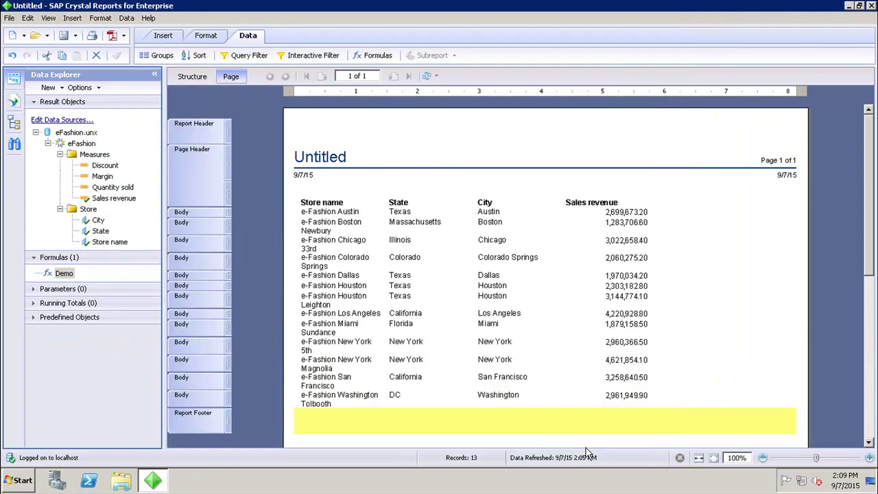
pyautogui.click(66, 275)
pyautogui.moveTo(66, 275); pyautogui.dragTo(695, 217)
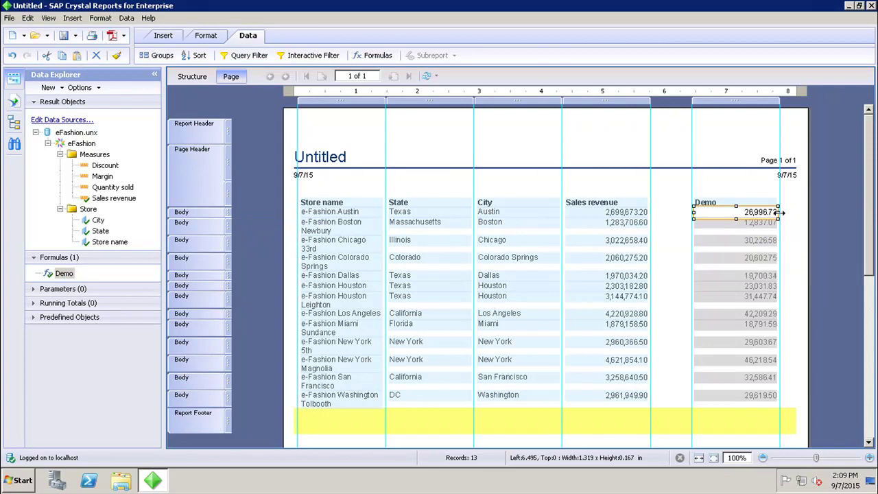
# Step: Narrow the Demo column and move it closer to Sales revenue
pyautogui.moveTo(781, 214); pyautogui.dragTo(748, 214)
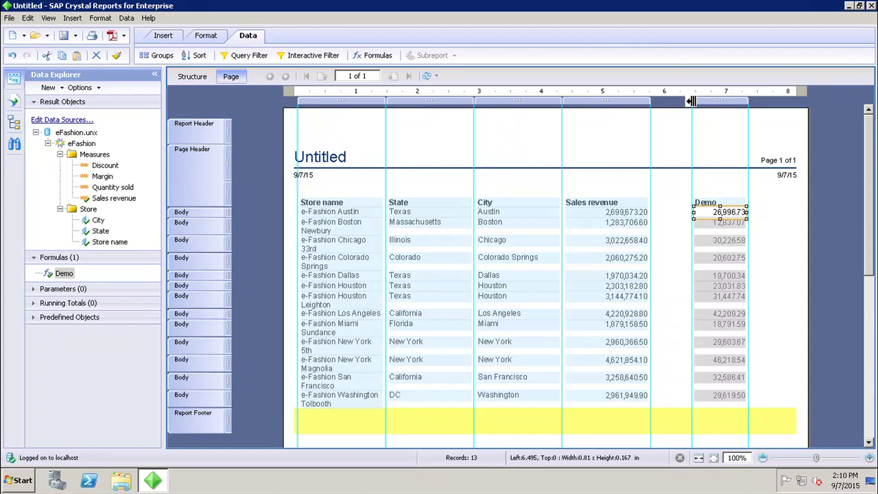
pyautogui.moveTo(692, 102); pyautogui.dragTo(653, 101)
pyautogui.click(851, 177)
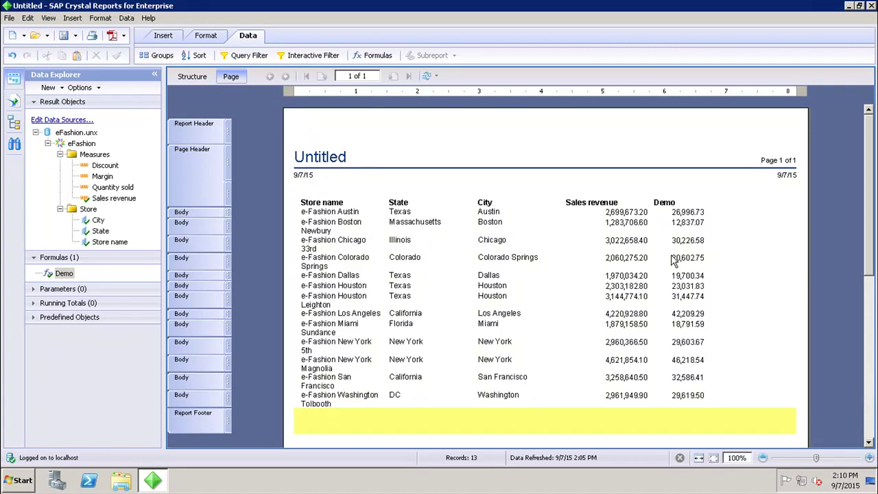
pyautogui.doubleClick(65, 274)
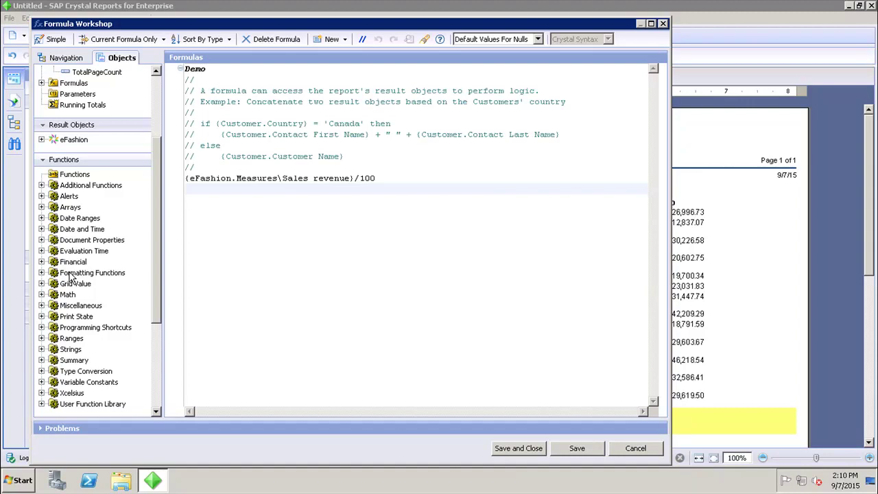
pyautogui.click(352, 179)
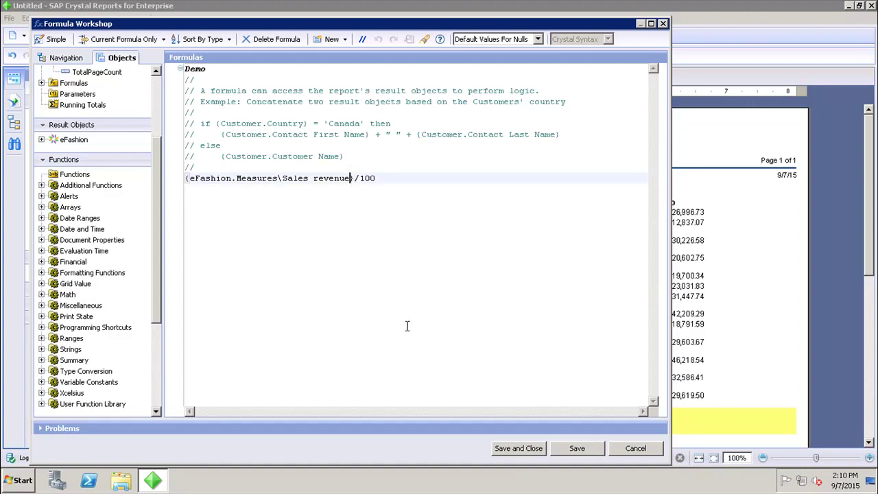
pyautogui.click(510, 452)
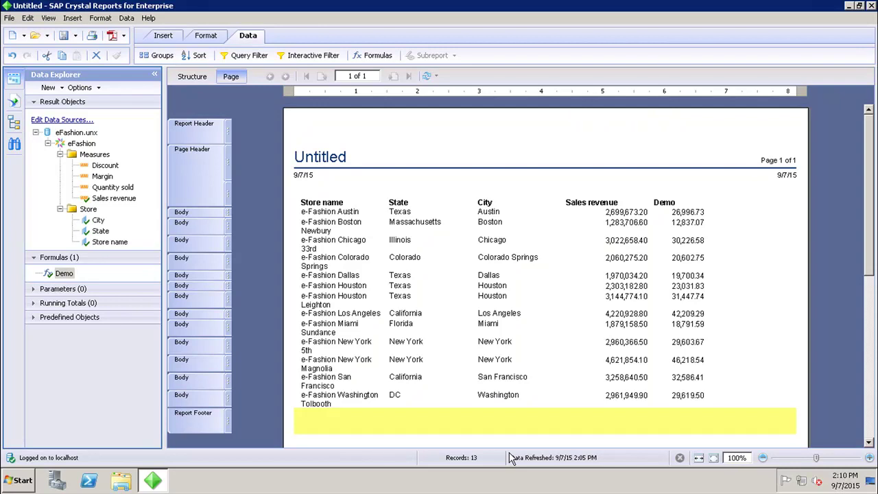
# Step: Delete the Demo formula from the Formulas list in Data Explorer
pyautogui.click(63, 272)
pyautogui.rightClick(64, 273)
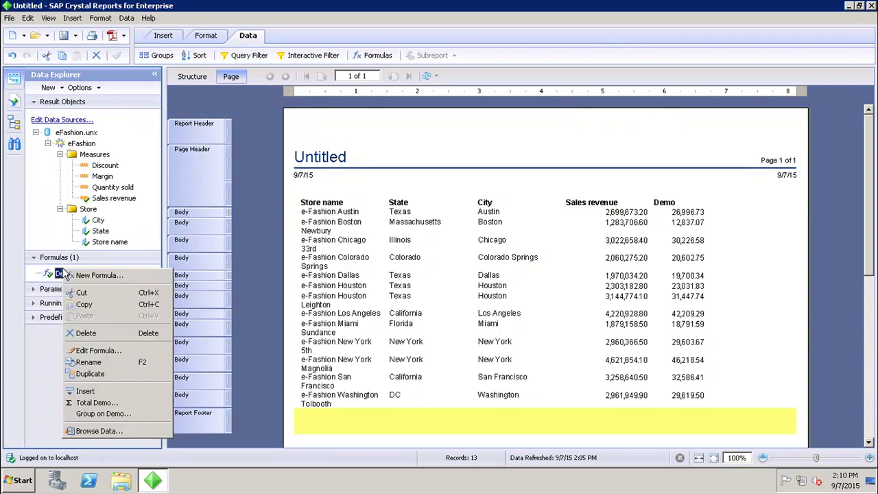
pyautogui.click(86, 334)
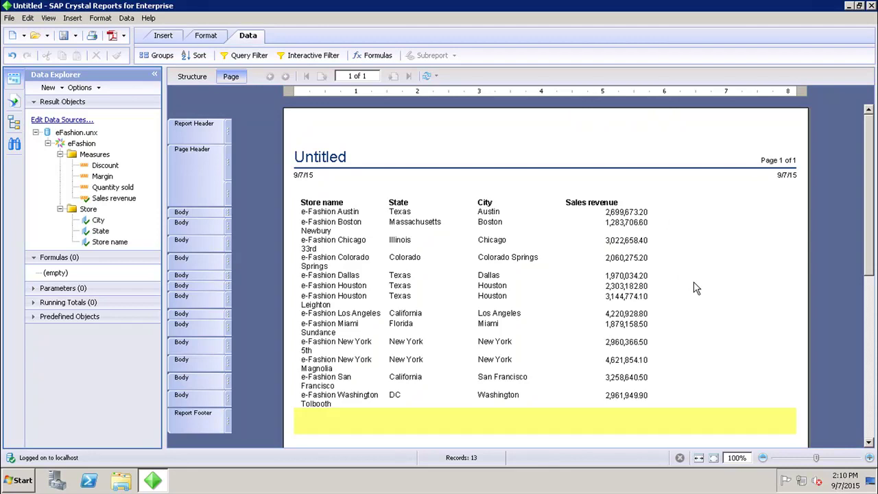
# Step: Minimize the Crystal Reports window to reveal the Windows desktop
pyautogui.click(848, 6)
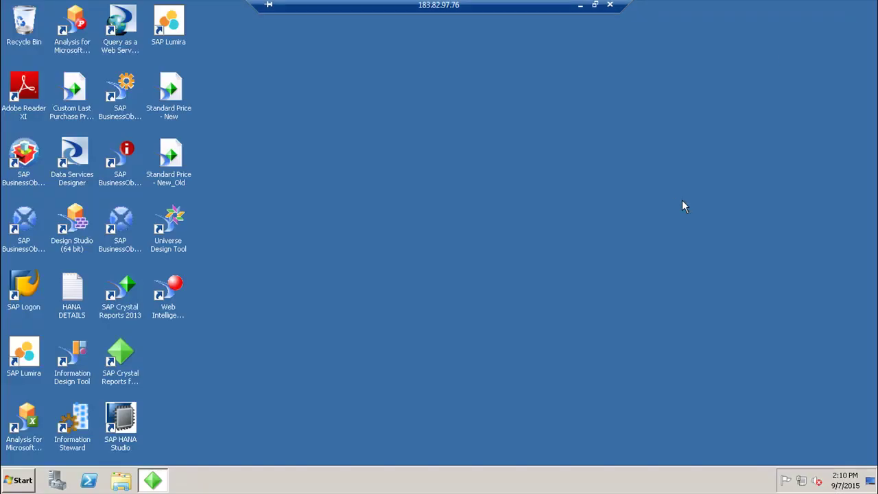